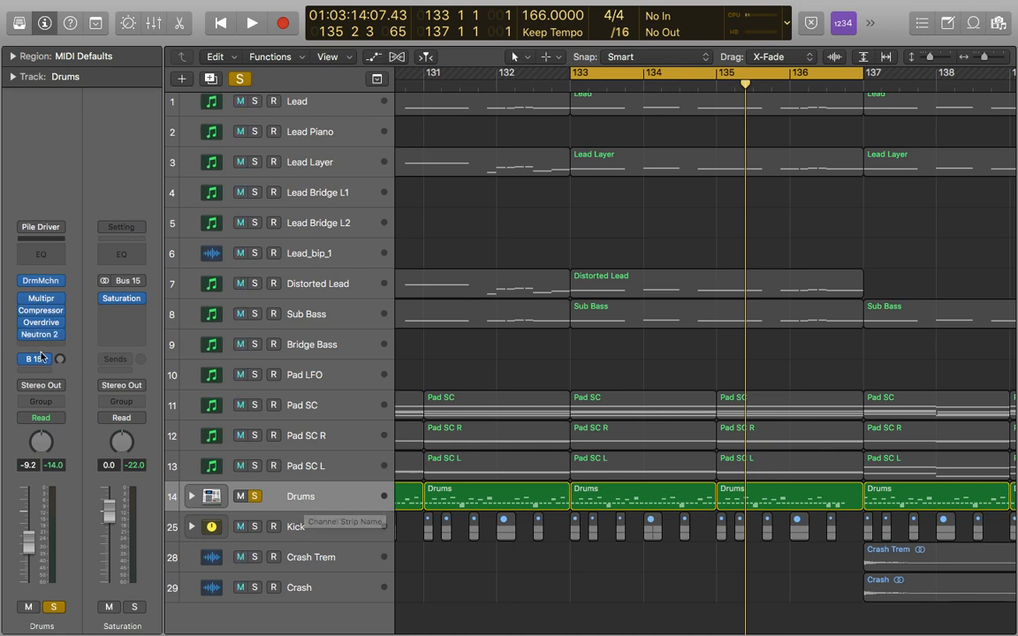
# Step: Replace the Saturation Knob plug-in on the Saturation bus channel with the Phat FX multi effect
pyautogui.click(121, 298)
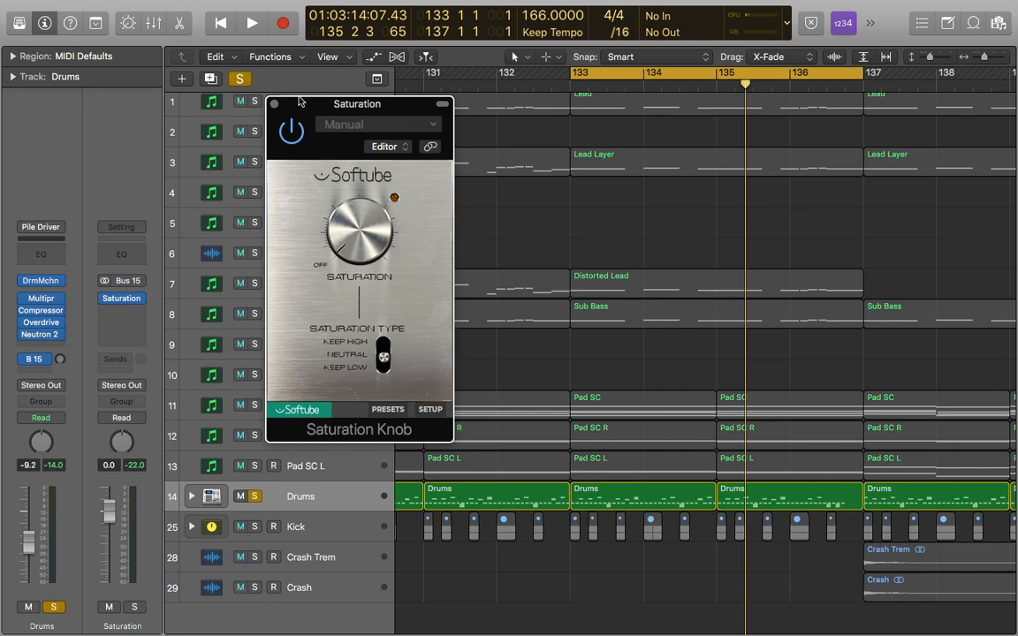
pyautogui.click(274, 103)
pyautogui.click(140, 299)
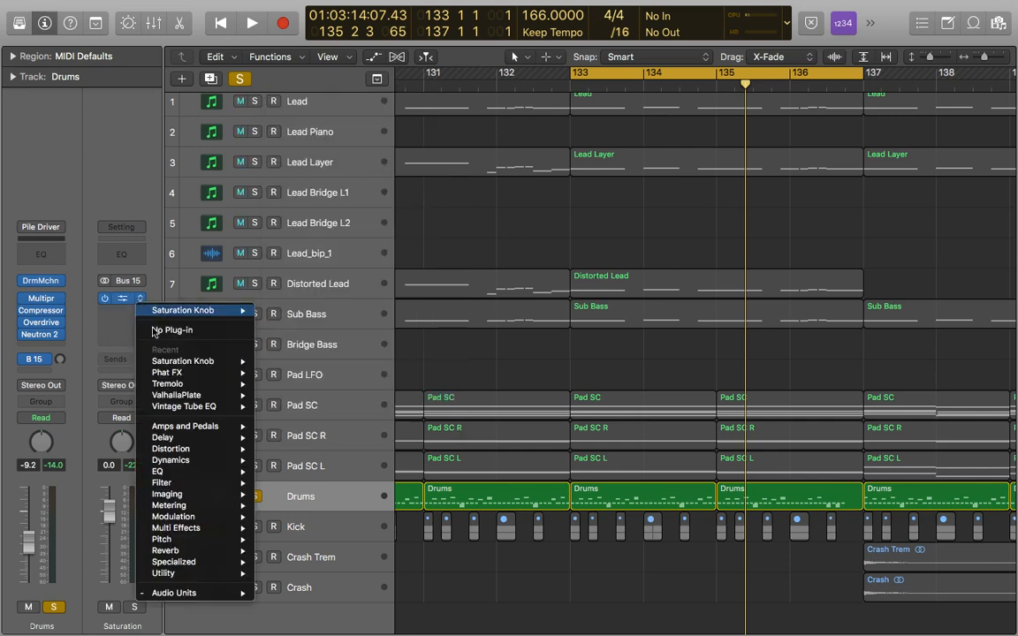
pyautogui.moveTo(203, 528)
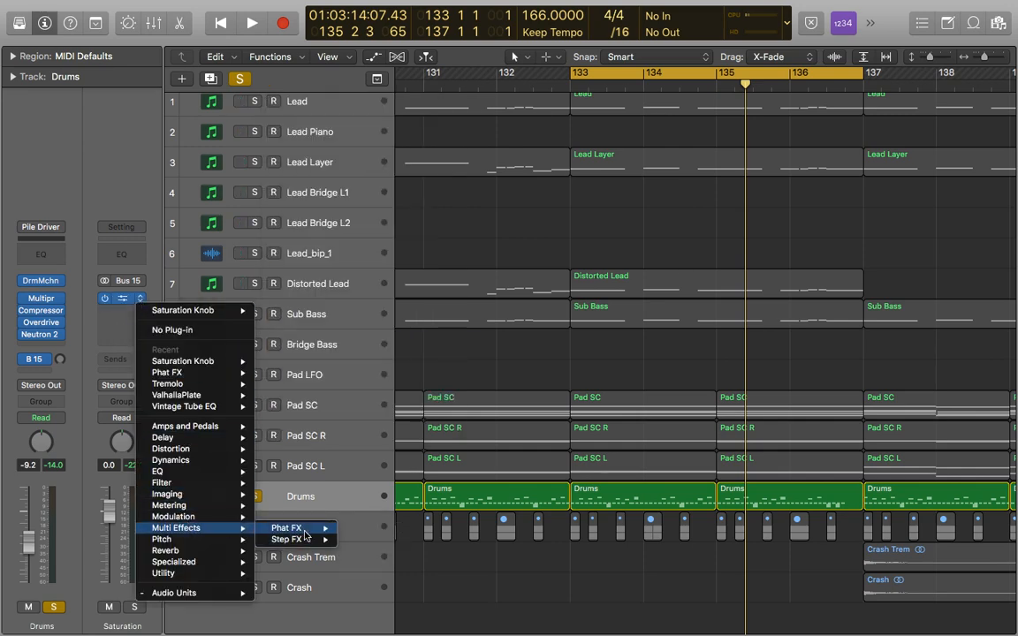
pyautogui.moveTo(305, 532)
pyautogui.click(376, 528)
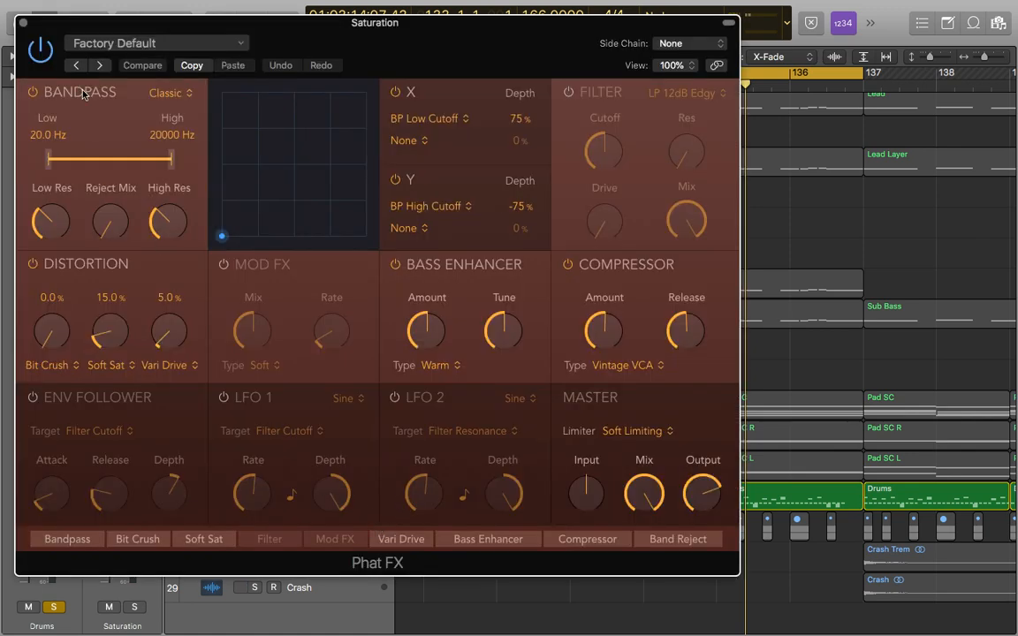
# Step: Disable Phat FX's Bandpass, Bass Enhancer, X modulation and Compressor sections, and set the master limiter to Off
pyautogui.click(33, 91)
pyautogui.click(395, 264)
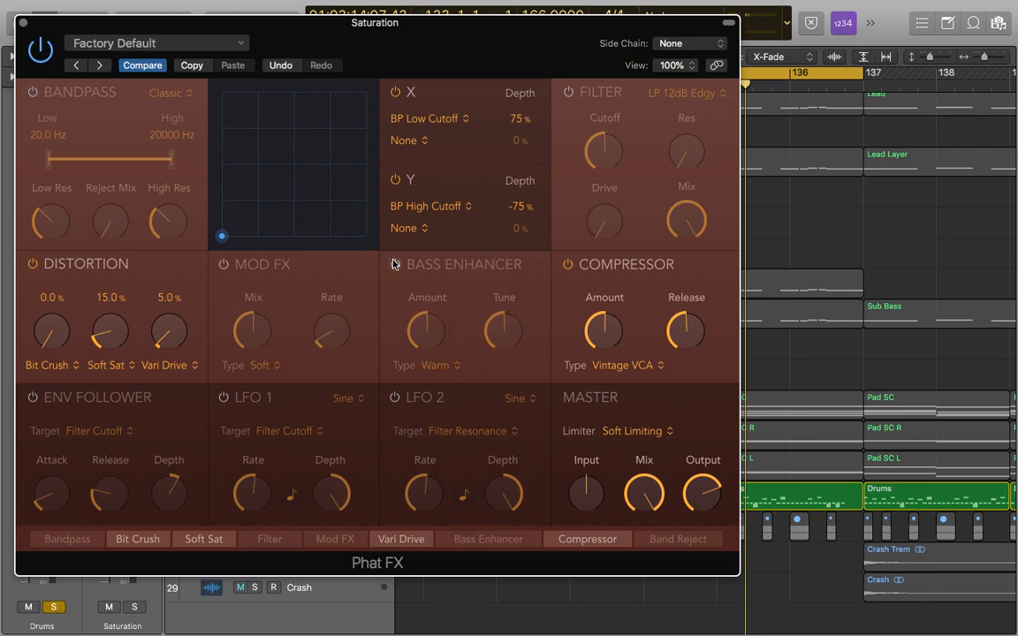
pyautogui.click(395, 92)
pyautogui.click(567, 264)
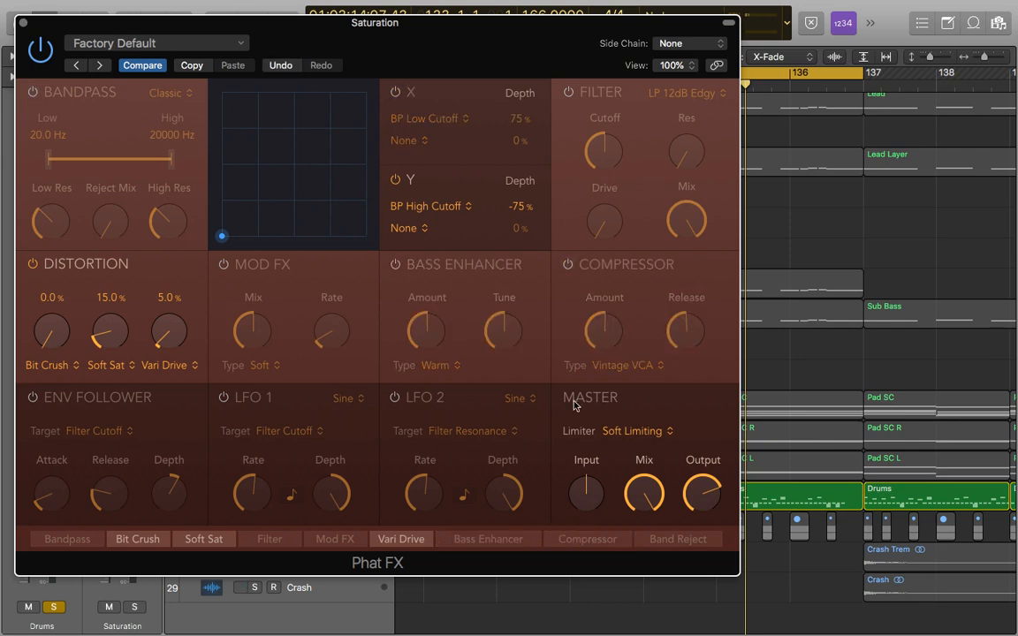
pyautogui.click(608, 431)
pyautogui.click(609, 389)
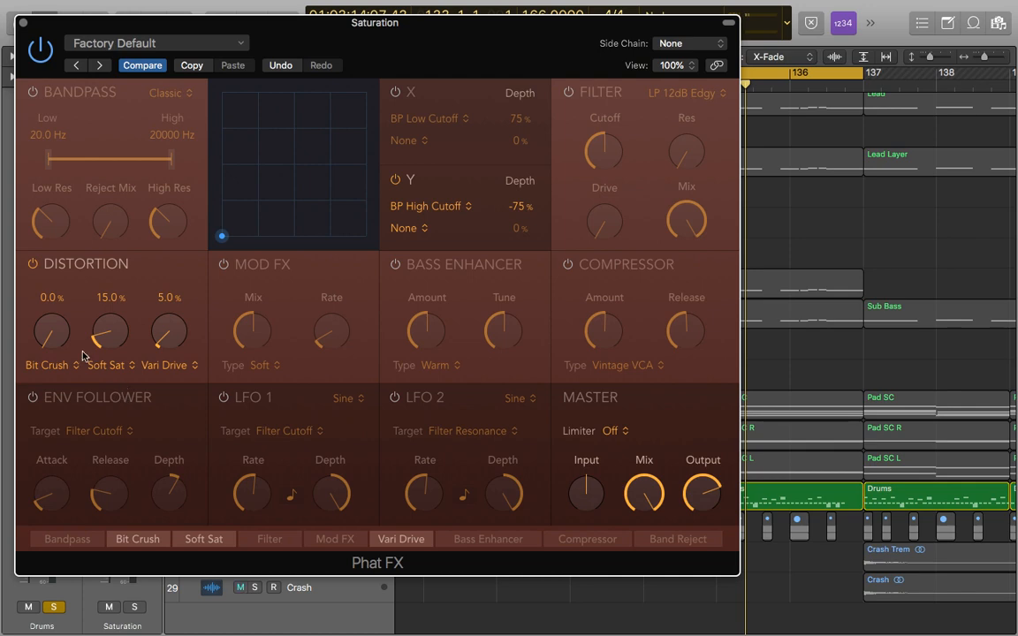
# Step: Set the first distortion type to Soft Saturation and reduce the second and third distortion amounts to 0%
pyautogui.click(49, 365)
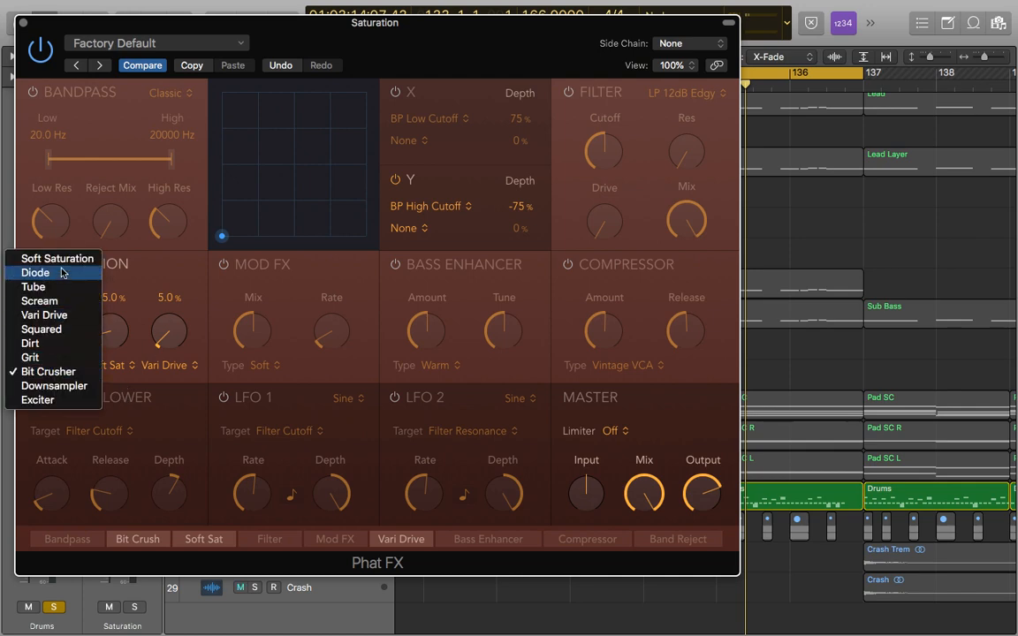
pyautogui.click(53, 233)
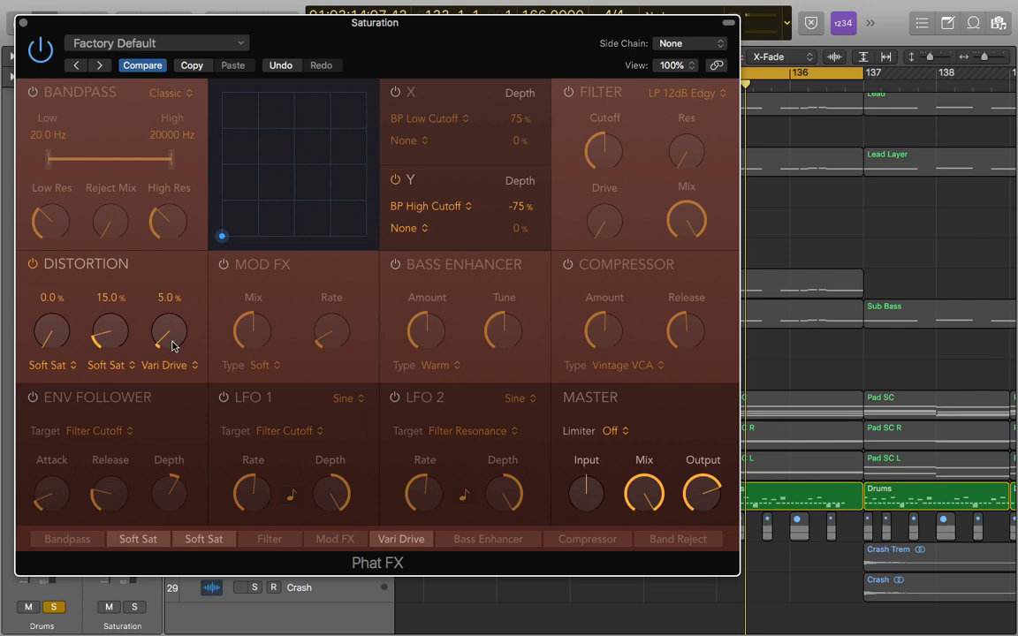
pyautogui.moveTo(173, 345); pyautogui.dragTo(172, 399)
pyautogui.moveTo(400, 23); pyautogui.dragTo(662, 72)
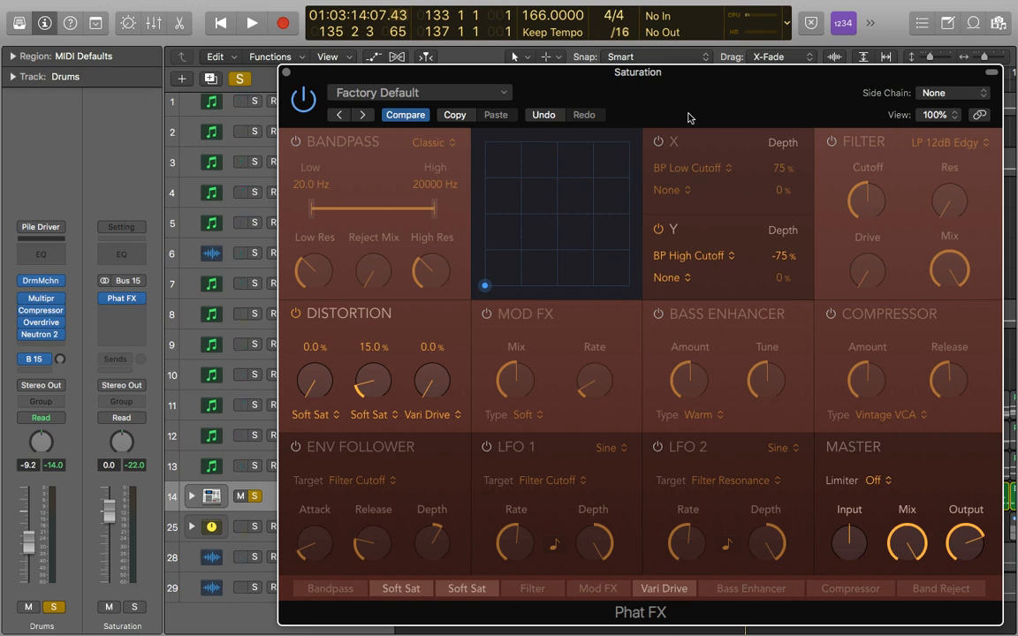
pyautogui.moveTo(382, 403); pyautogui.dragTo(386, 495)
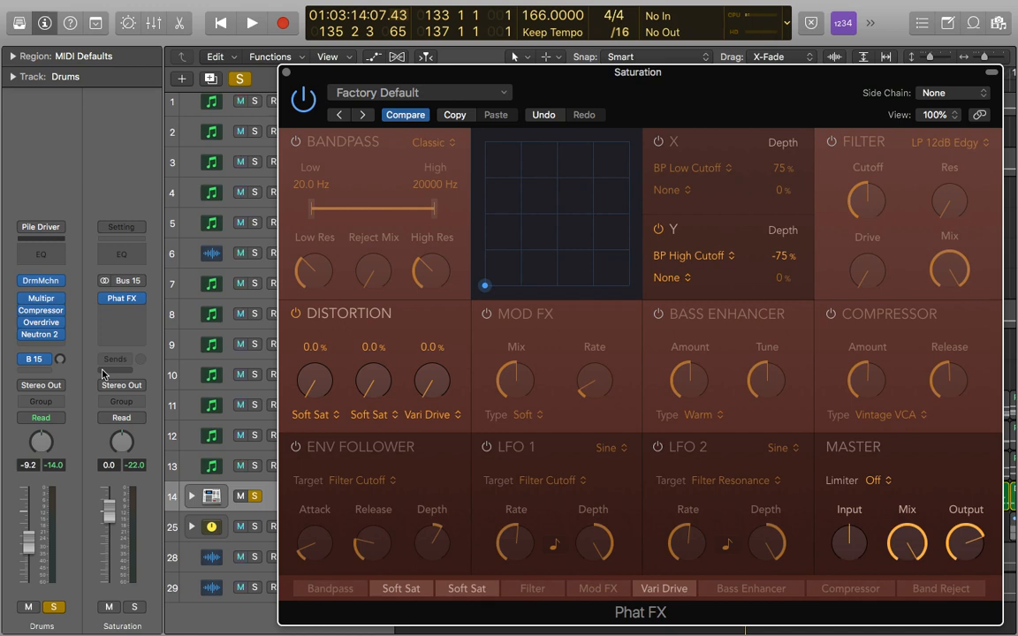
# Step: Raise the Drums channel volume to -2.1 dB while playing the loop
pyautogui.press('space')
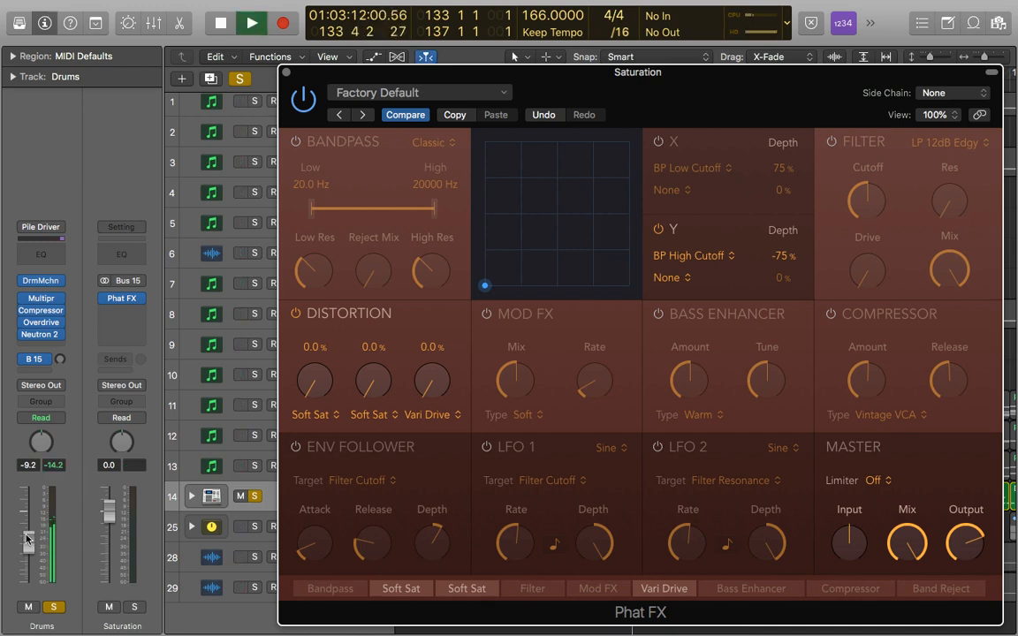
pyautogui.moveTo(27, 539); pyautogui.dragTo(29, 504)
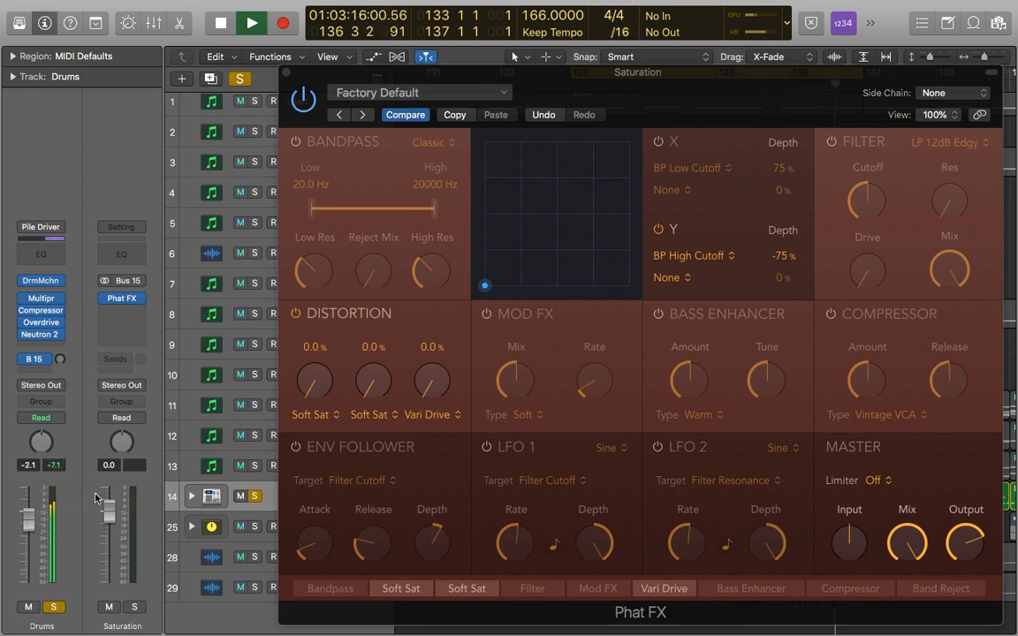
pyautogui.press('space')
# Step: Set the two Soft Sat distortion amounts to 100% and 28.6%, and raise the Drums channel's Bus 15 send level
pyautogui.moveTo(322, 409); pyautogui.dragTo(292, 318)
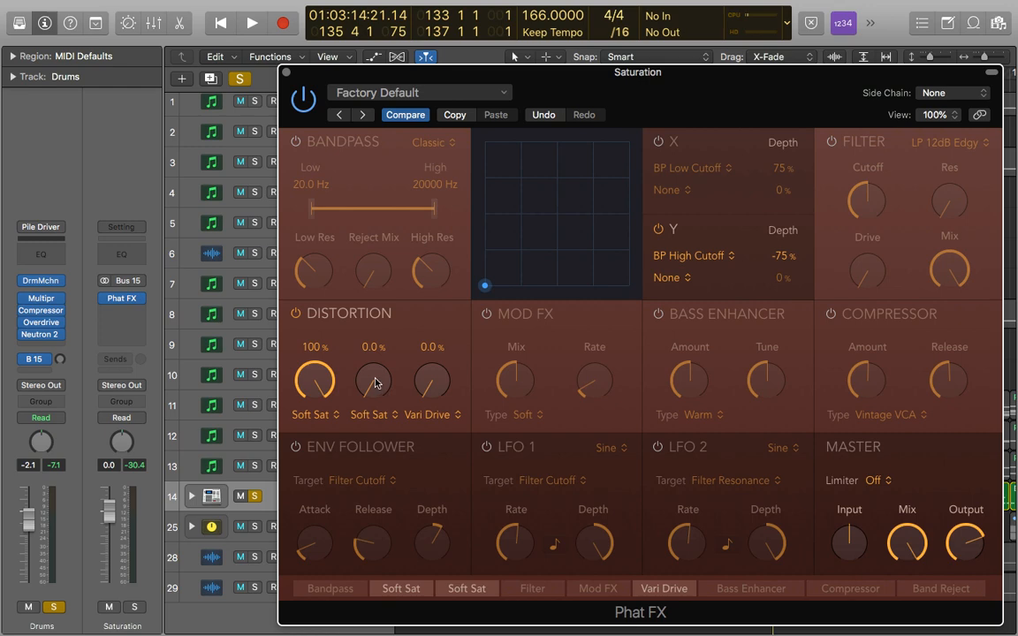
pyautogui.moveTo(374, 382); pyautogui.dragTo(373, 318)
pyautogui.press('space')
pyautogui.moveTo(60, 359)
pyautogui.mouseDown()
pyautogui.moveTo(60, 369)
pyautogui.moveTo(60, 351)
pyautogui.mouseUp()
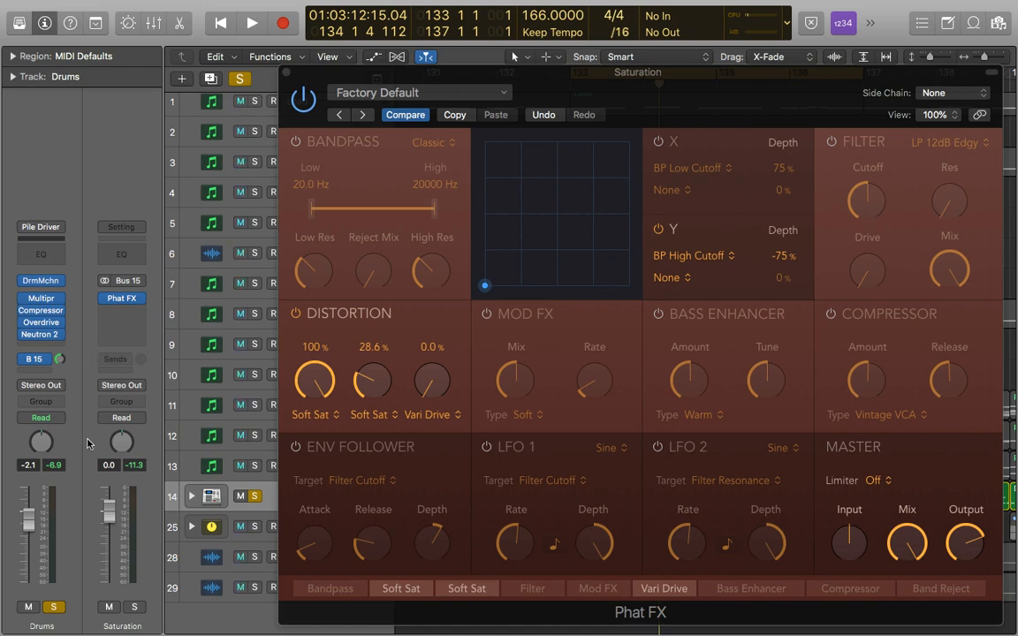
# Step: Unsolo the Drums track and set its channel volume to -6.6 dB while auditioning the full mix
pyautogui.moveTo(31, 517); pyautogui.dragTo(26, 548)
pyautogui.press('space')
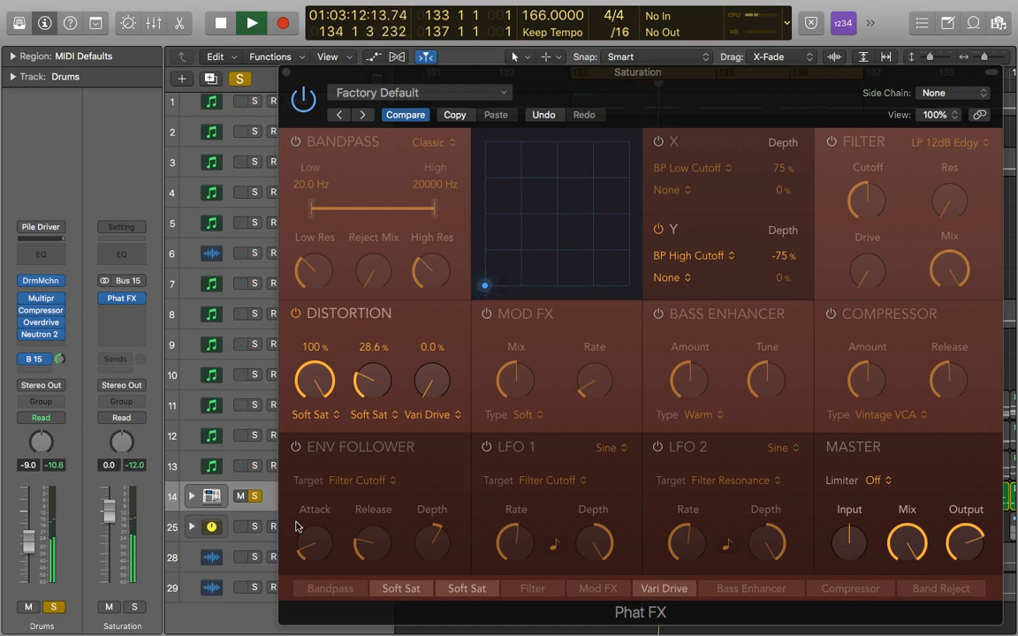
pyautogui.click(254, 496)
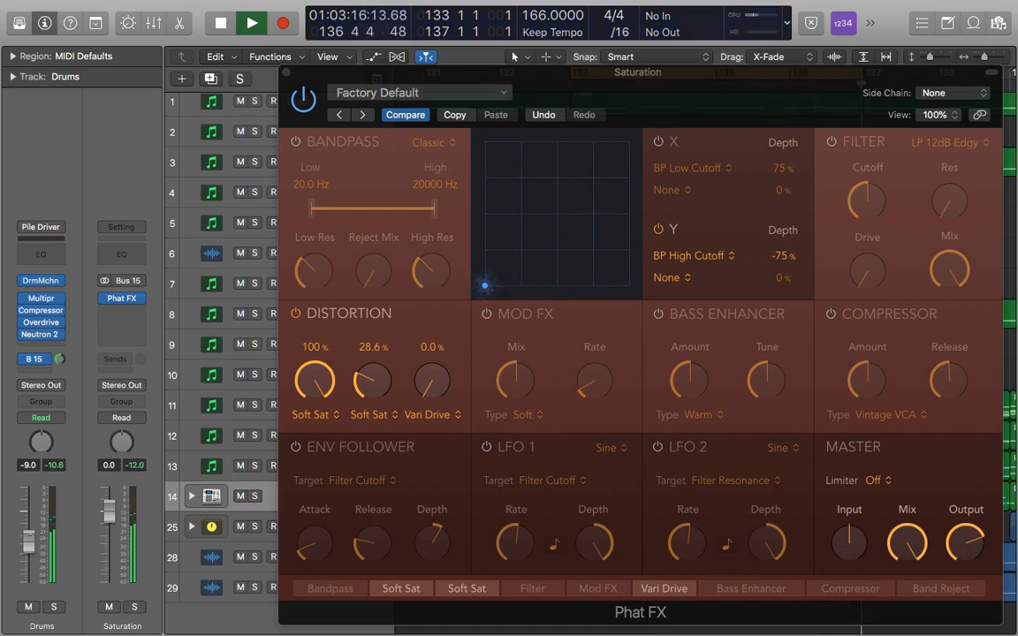
pyautogui.moveTo(29, 535); pyautogui.dragTo(31, 528)
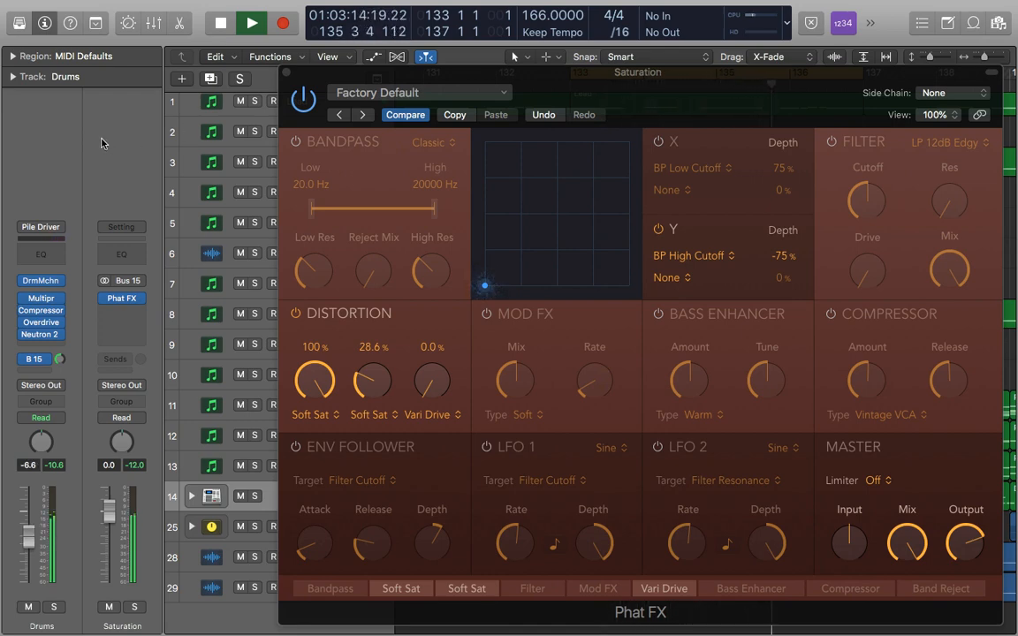
pyautogui.press('space')
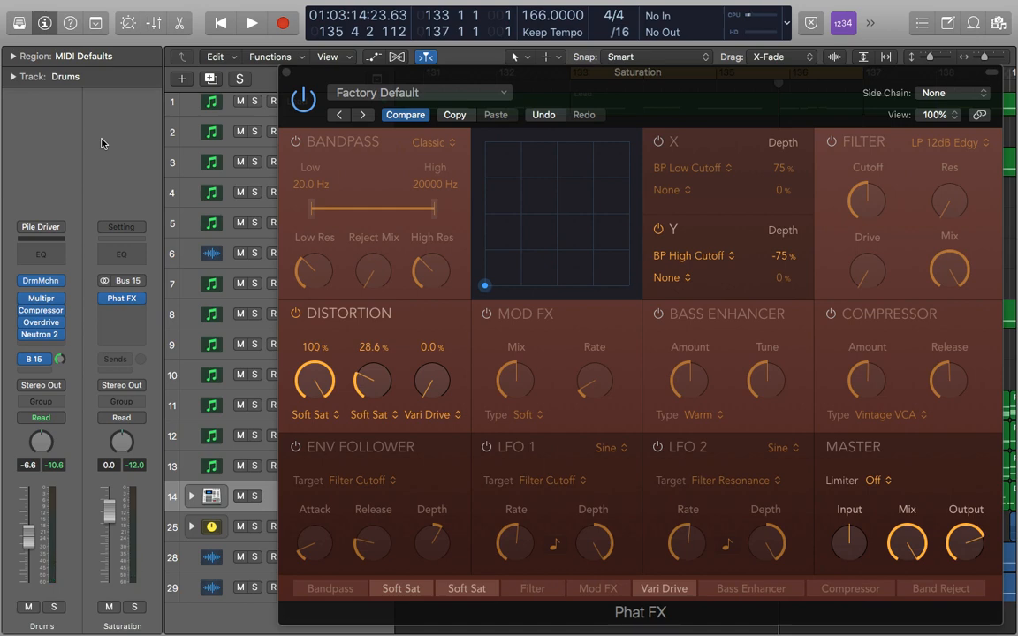
# Step: Close the Phat FX window and bring up the Kick track's channel strip alongside its Bus 15 Saturation channel
pyautogui.click(286, 73)
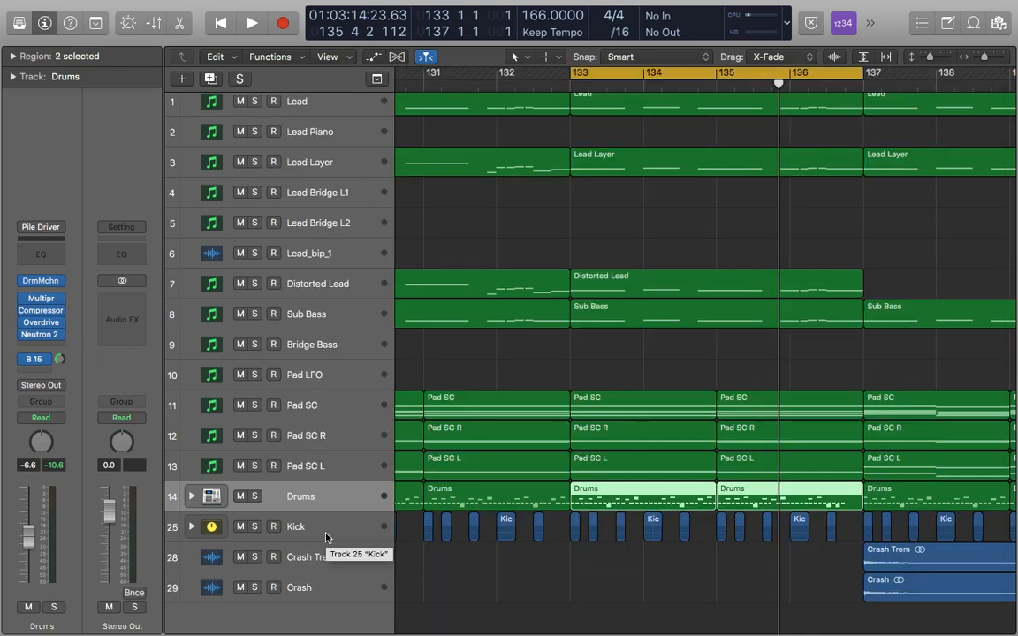
pyautogui.click(380, 533)
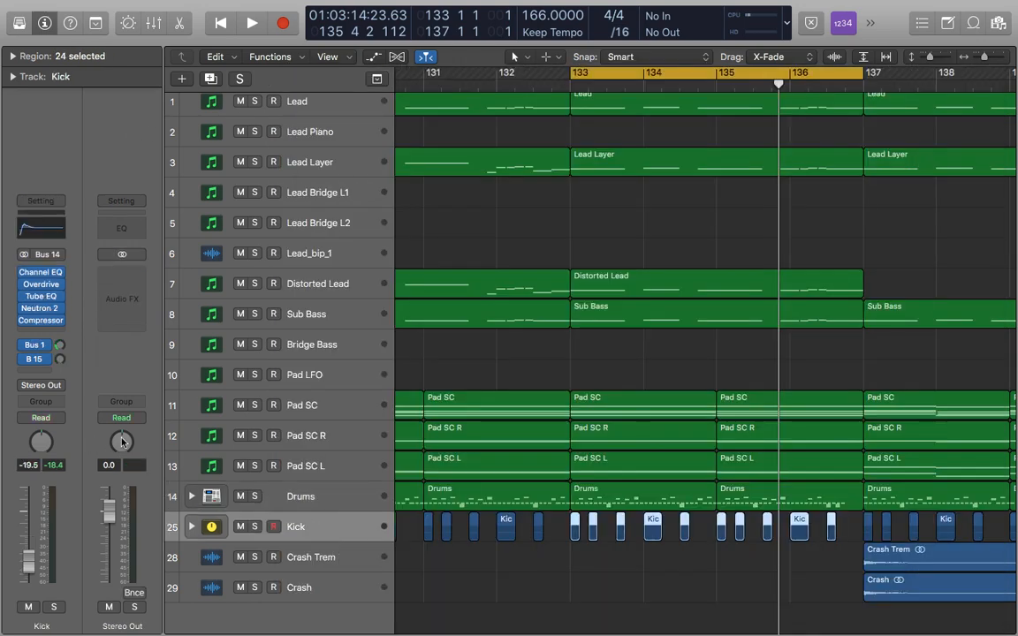
pyautogui.click(46, 360)
pyautogui.click(81, 271)
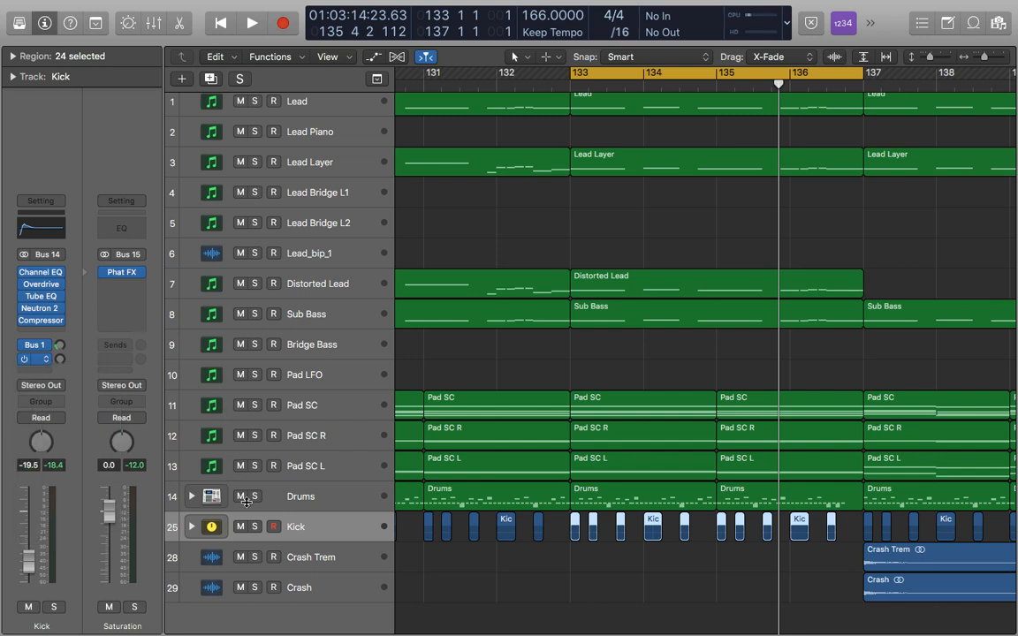
# Step: Solo the Kick track and raise its Bus 15 send level to +1.7 dB during playback
pyautogui.click(255, 529)
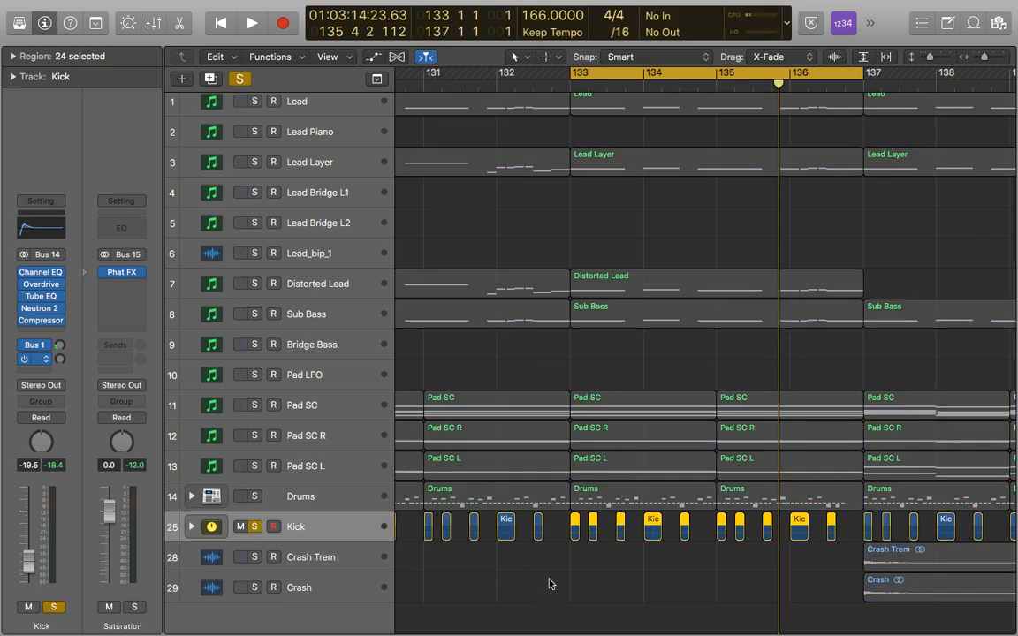
pyautogui.press('space')
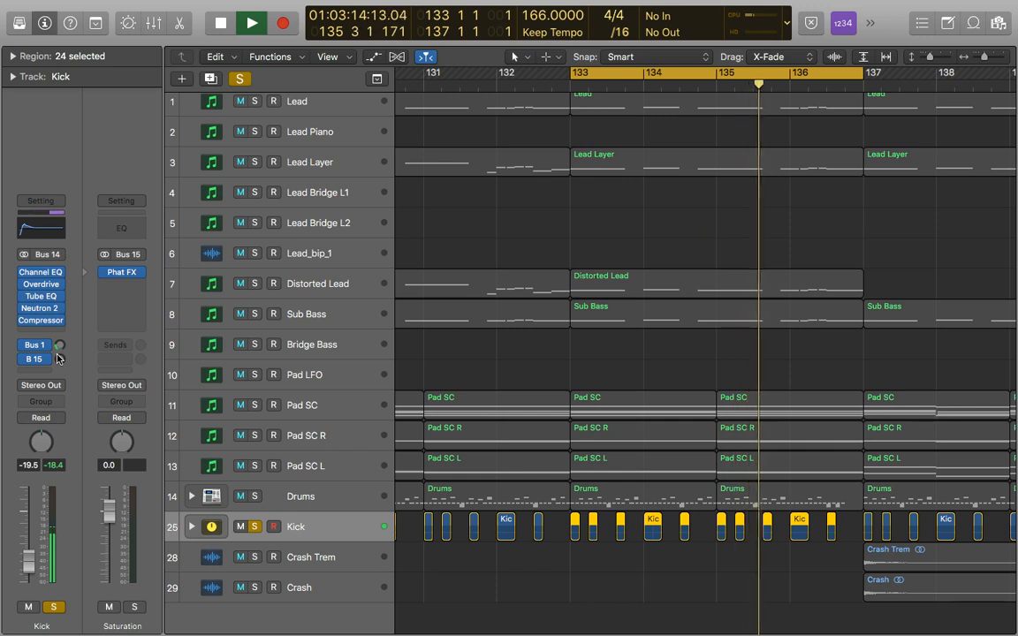
pyautogui.moveTo(57, 356); pyautogui.dragTo(50, 282)
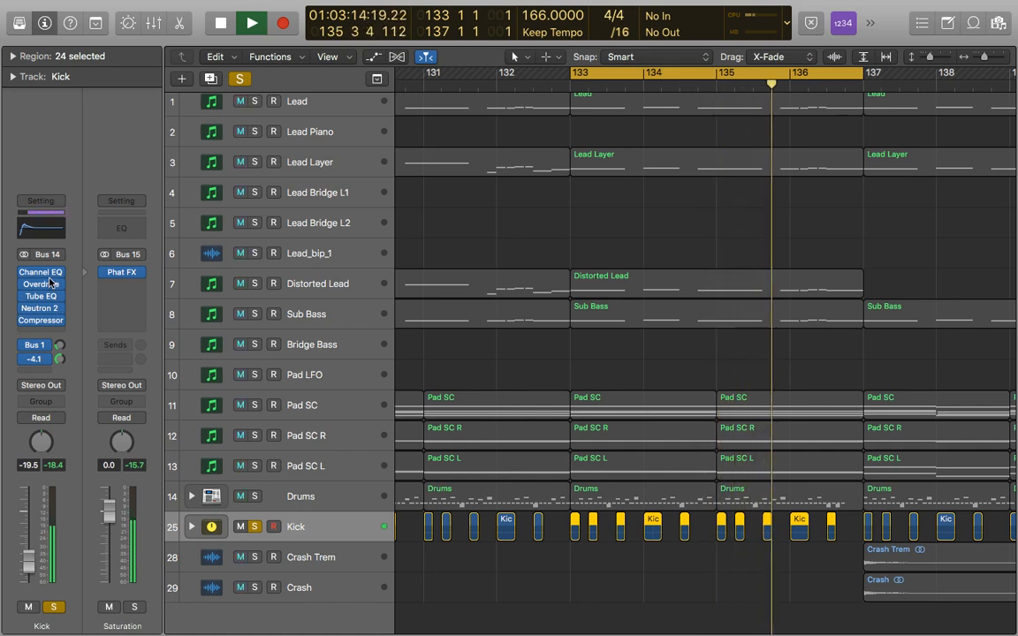
pyautogui.moveTo(60, 357); pyautogui.dragTo(59, 334)
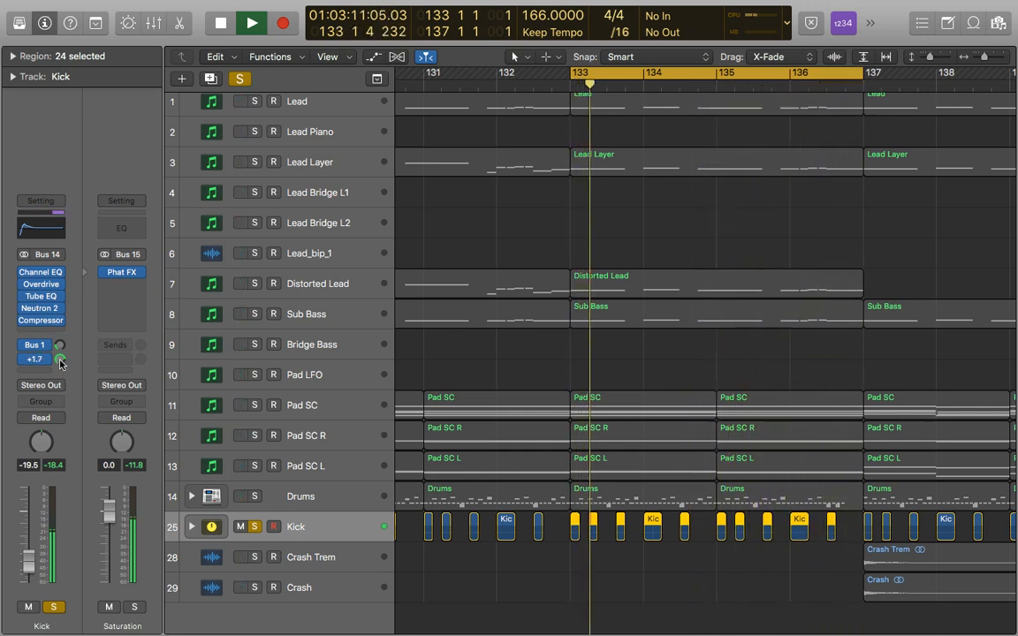
pyautogui.press('space')
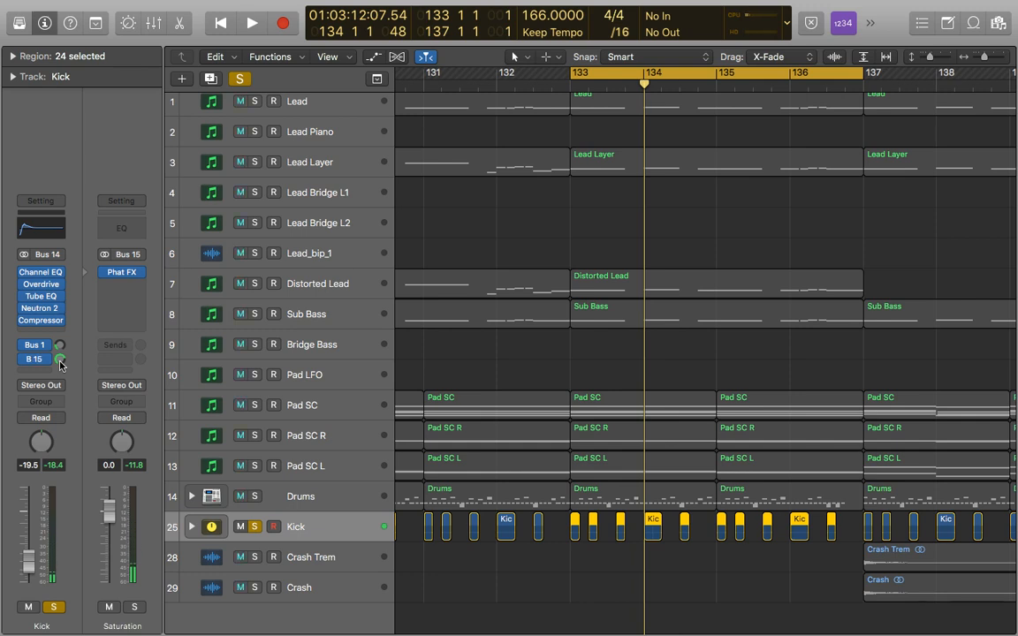
# Step: Unsolo the Kick track, lower its channel volume to -24.0 dB, and audition it in the full mix
pyautogui.click(254, 528)
pyautogui.press('space')
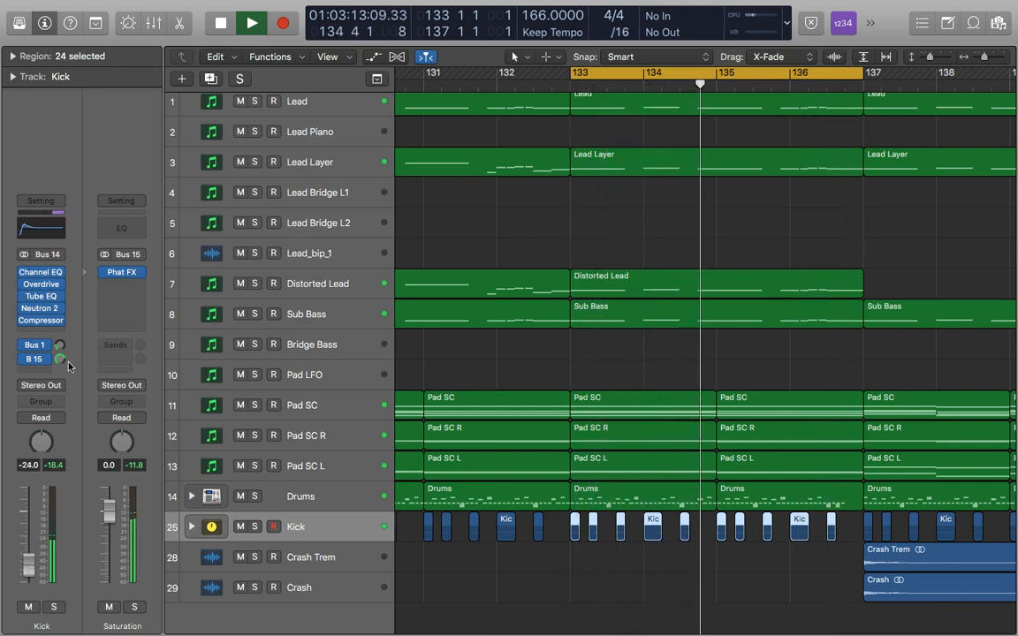
pyautogui.click(585, 550)
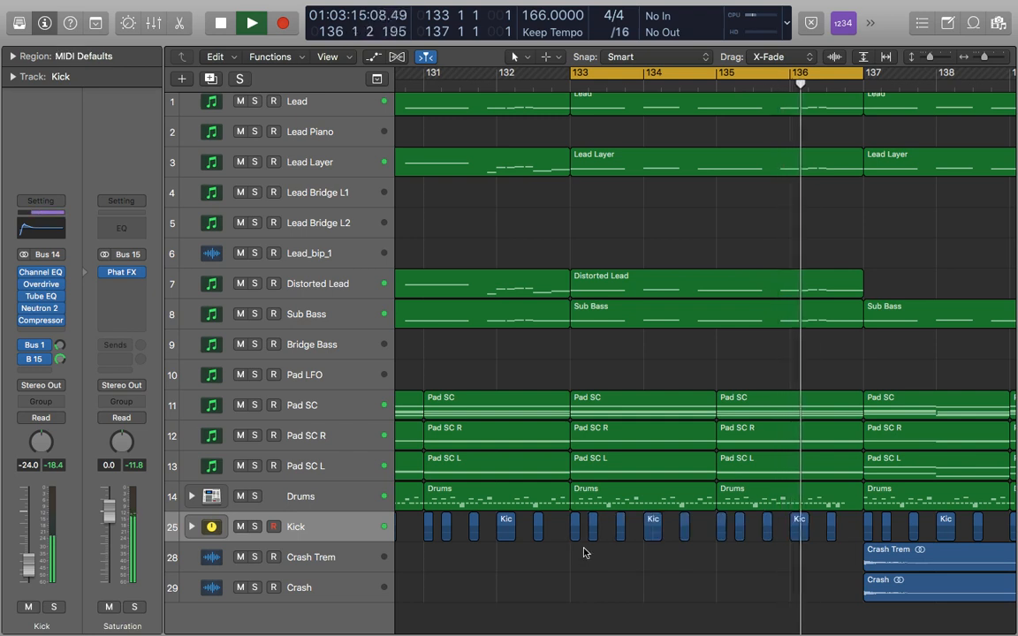
pyautogui.press('space')
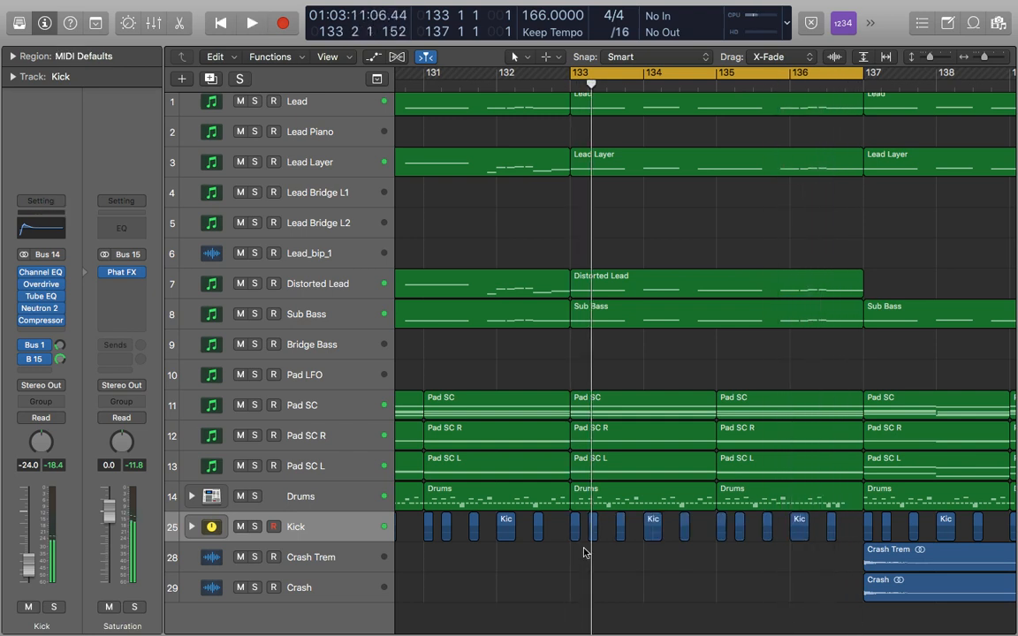